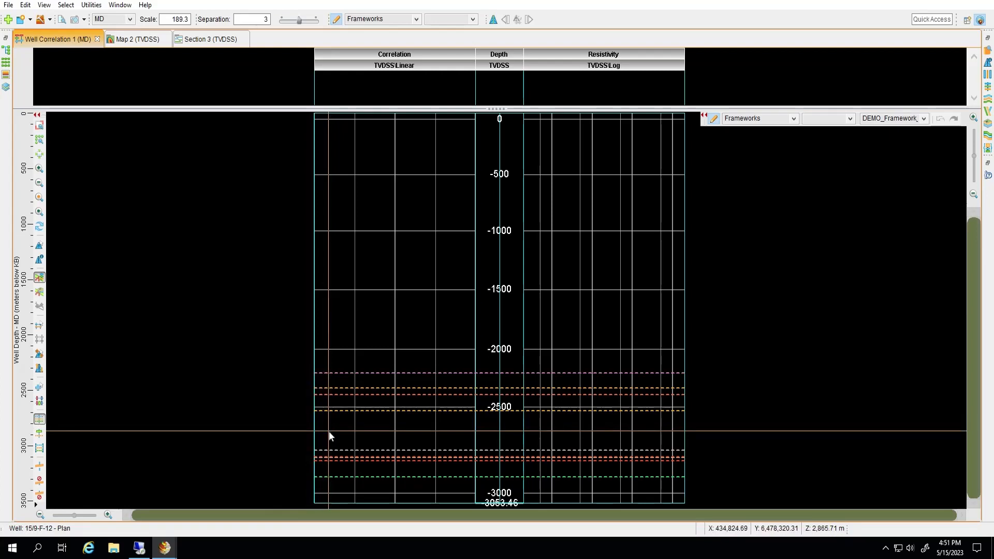
Create synthetic sinusoids for well 15/9-F-12 - Plan from the framework DEMO_Framework_001.
right_click(329, 431)
mouse_move(375, 330)
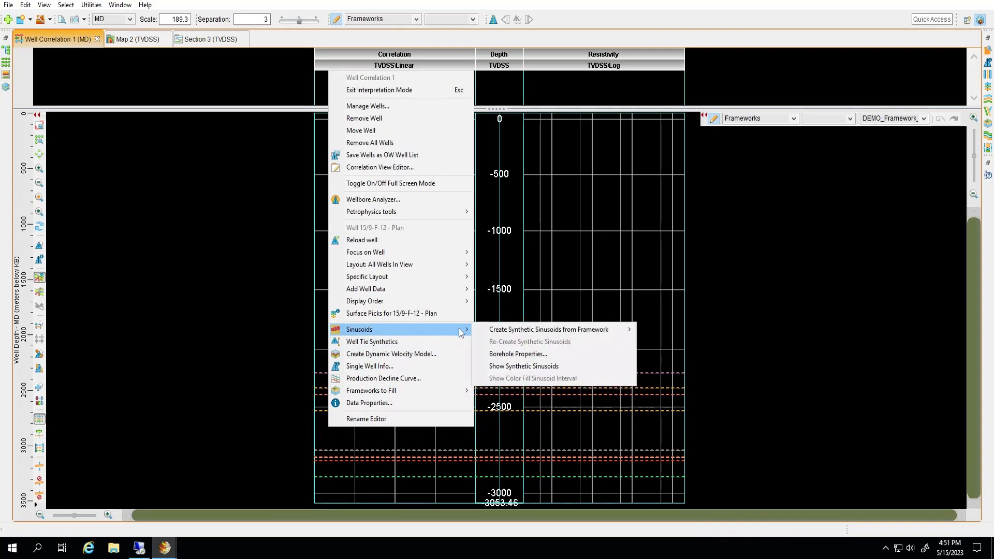
mouse_move(603, 330)
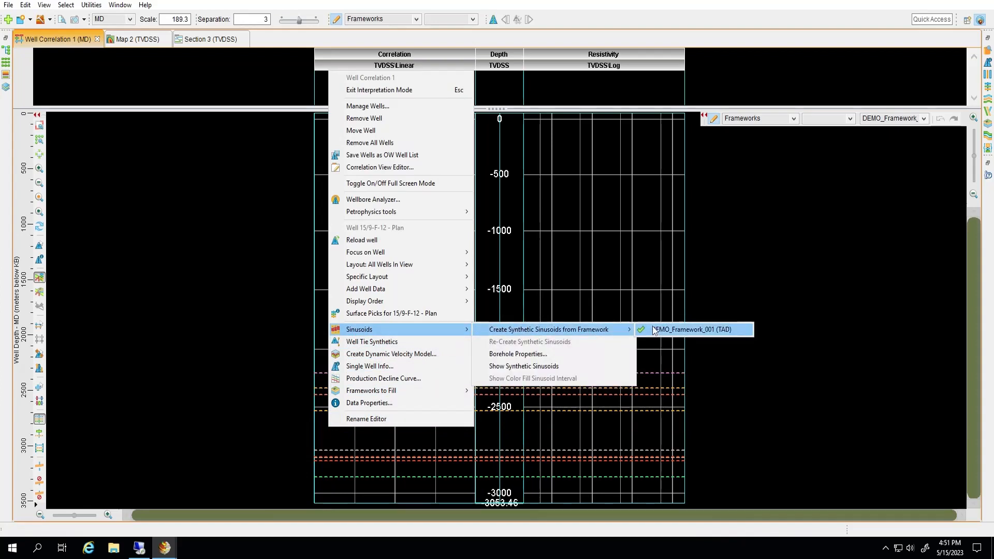
left_click(653, 331)
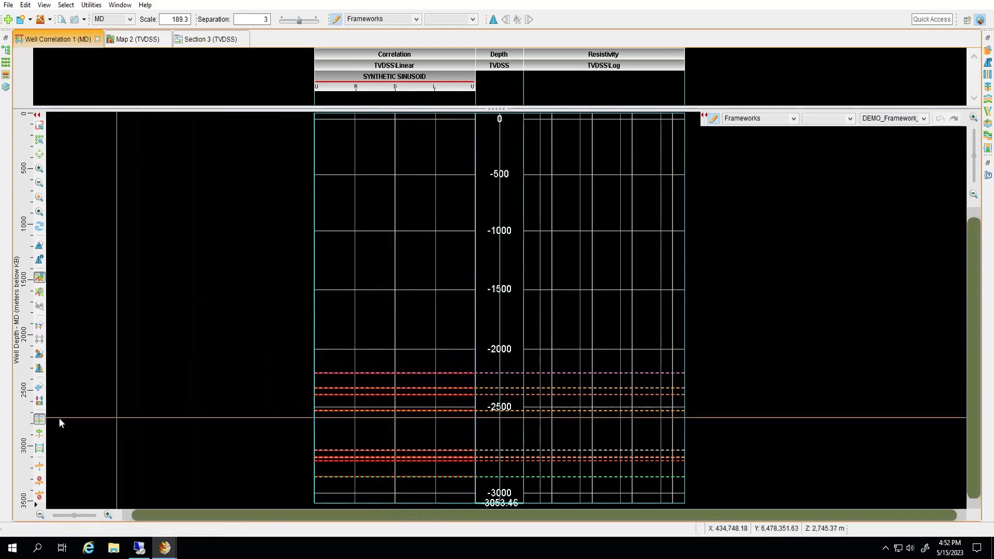
Hide the dashed framework surface lines in the correlation view and examine the deepest synthetic sinusoids up close.
left_click(42, 420)
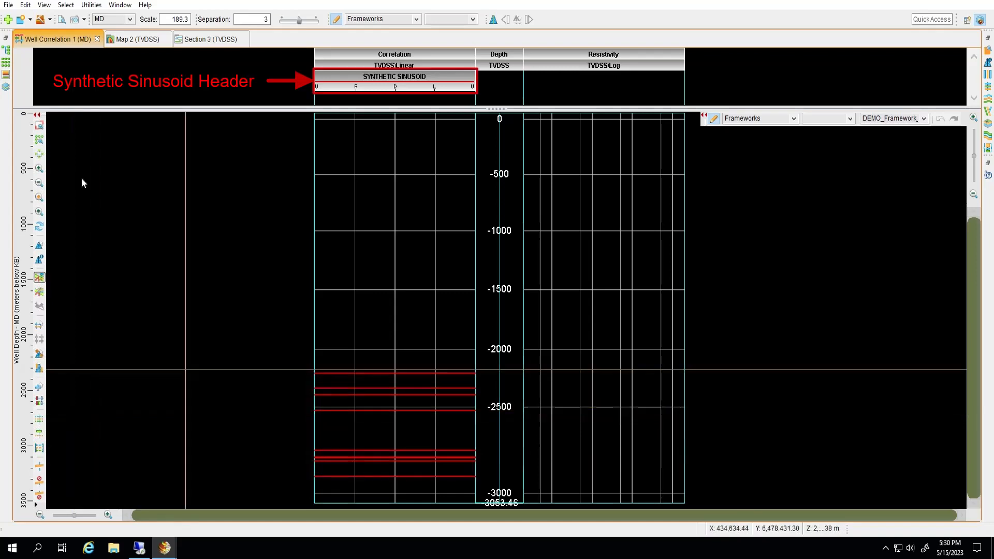
left_click(39, 125)
mouse_move(311, 459)
left_mouse_down()
mouse_move(362, 484)
mouse_move(487, 486)
left_mouse_up()
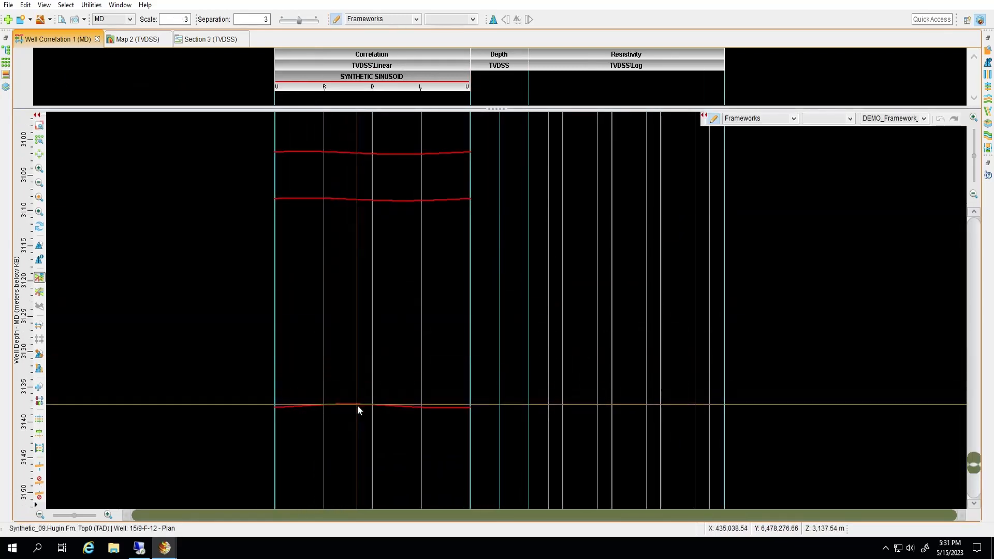
mouse_move(357, 407)
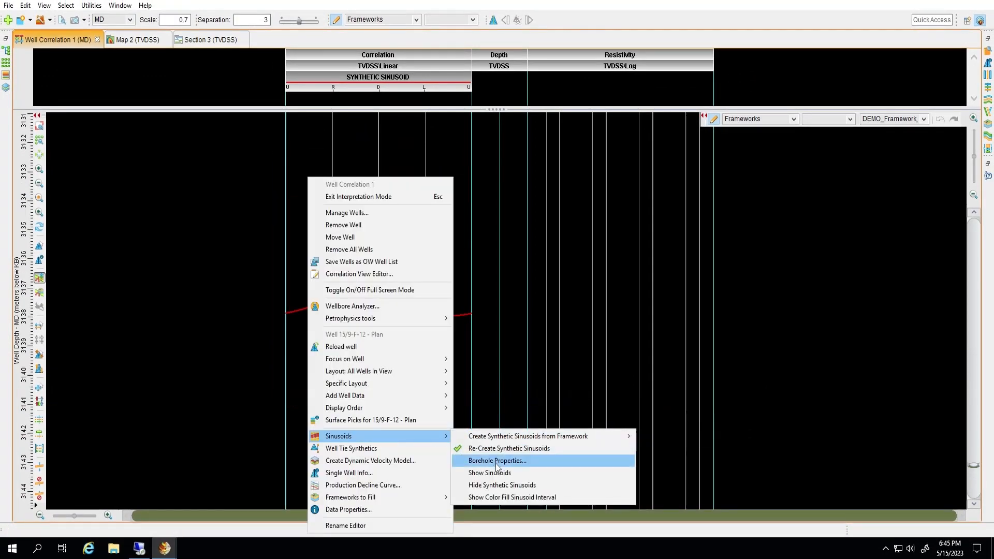
Set the wellbore diameter in the sinusoids' borehole properties to 12 inches.
left_click(495, 466)
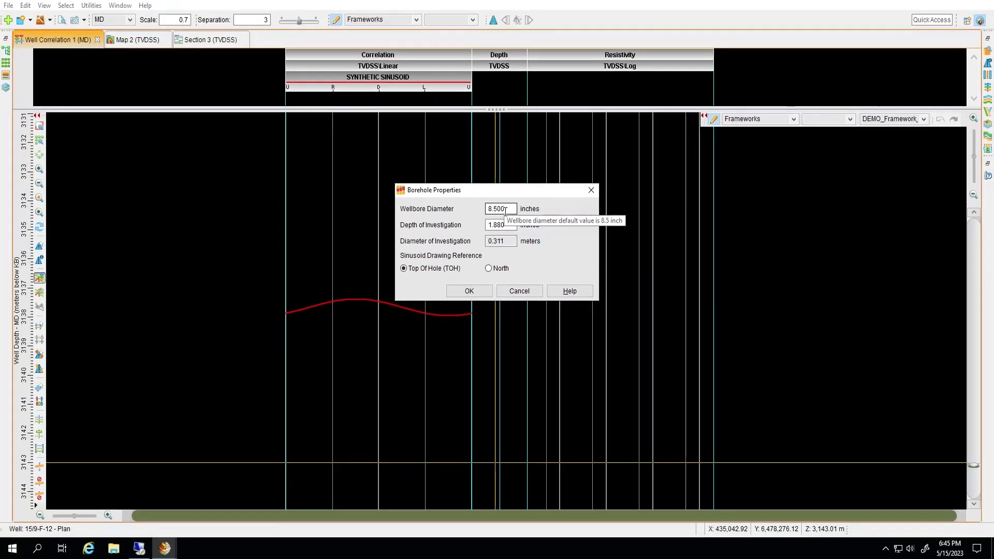
left_click_drag(505, 209, 485, 209)
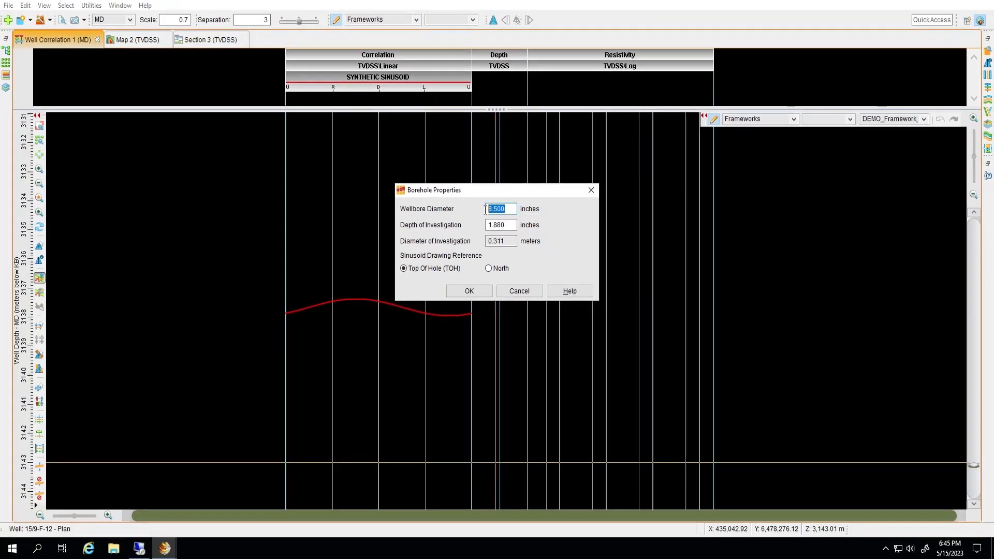
type("12.")
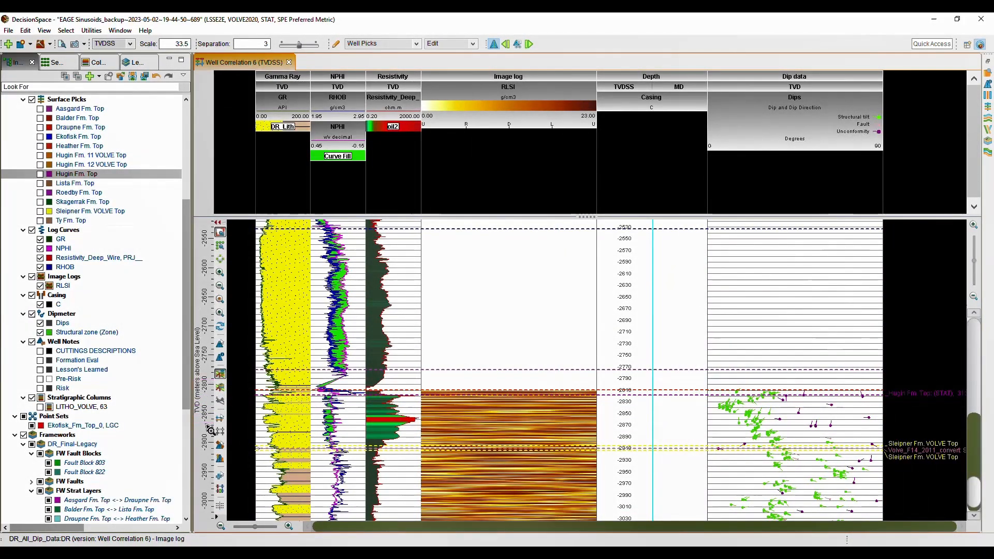
Create a synthetic sinusoid over the RLSI image log near the Hugin Fm. Top from the DR_Final-Legacy framework.
left_click_drag(209, 379, 211, 423)
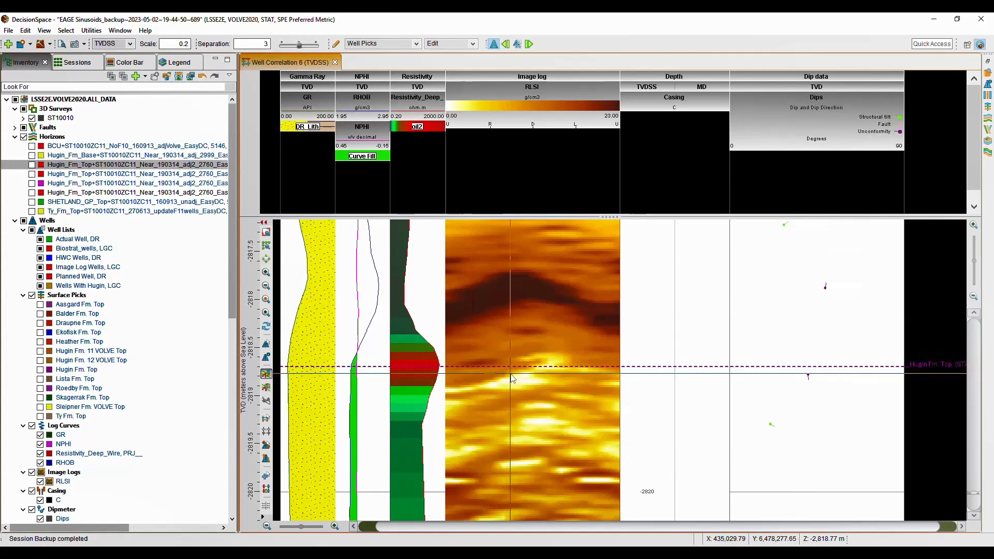
right_click(512, 378)
mouse_move(537, 258)
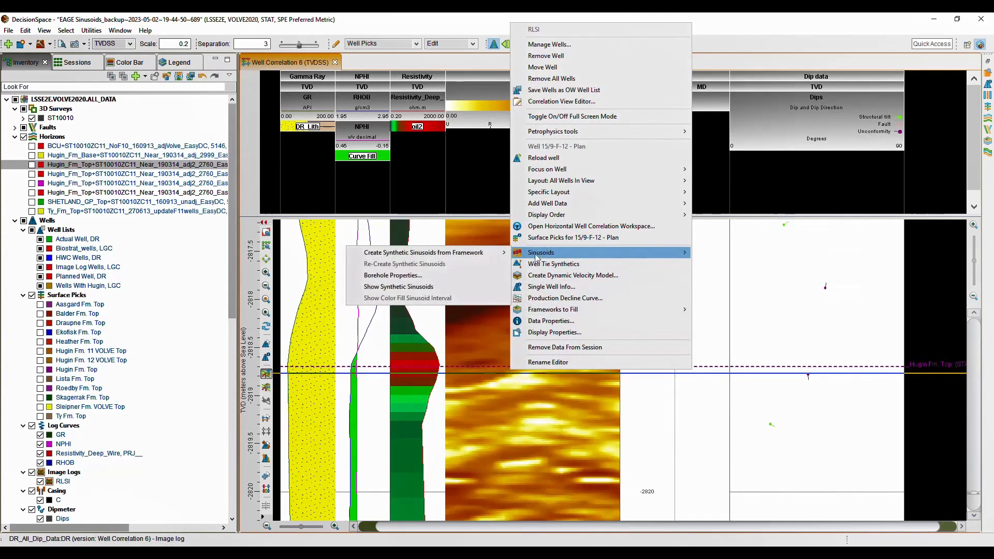
mouse_move(457, 256)
left_click(324, 257)
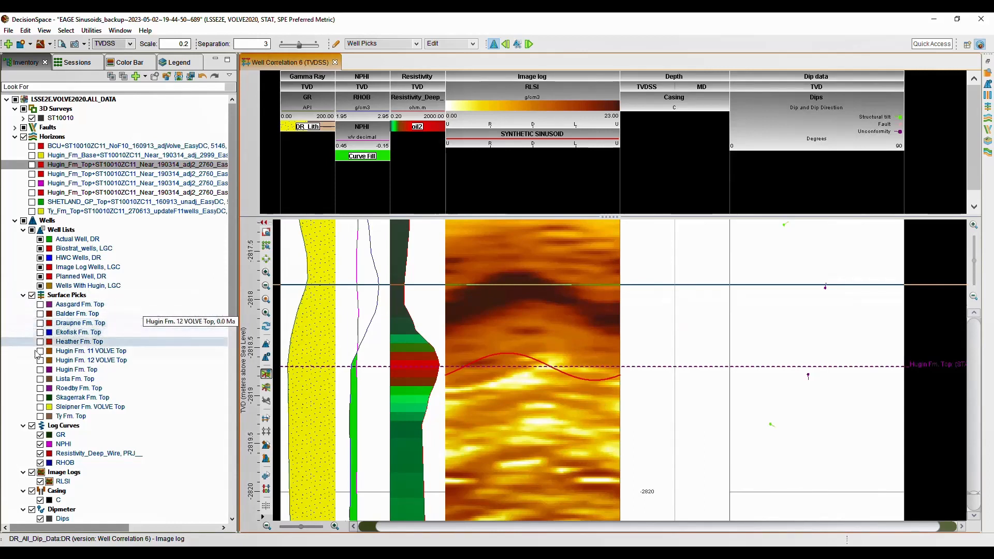
Display the Hugin Fm. Top surface pick and move it up to MD 3125.62, at the dark band on the image log.
left_click(40, 370)
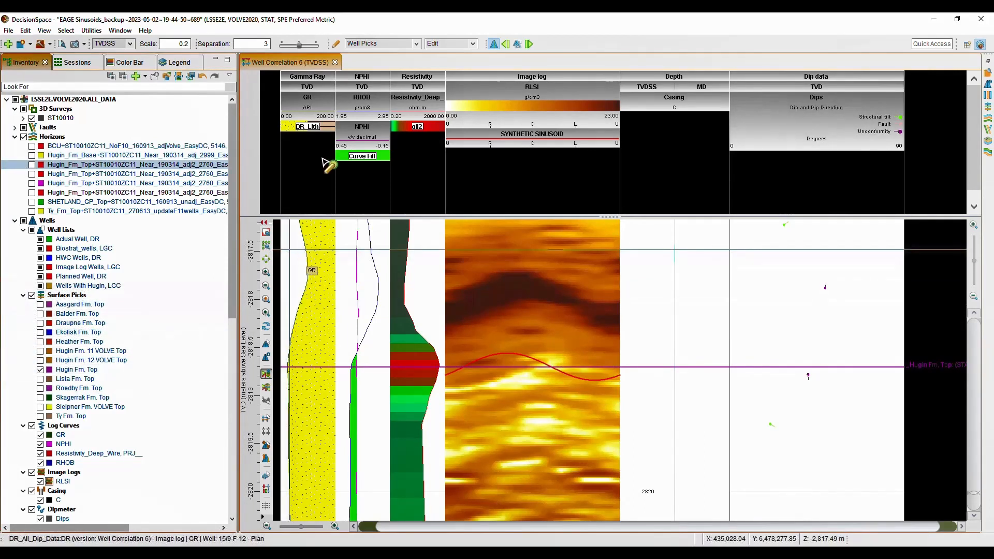
left_click(336, 44)
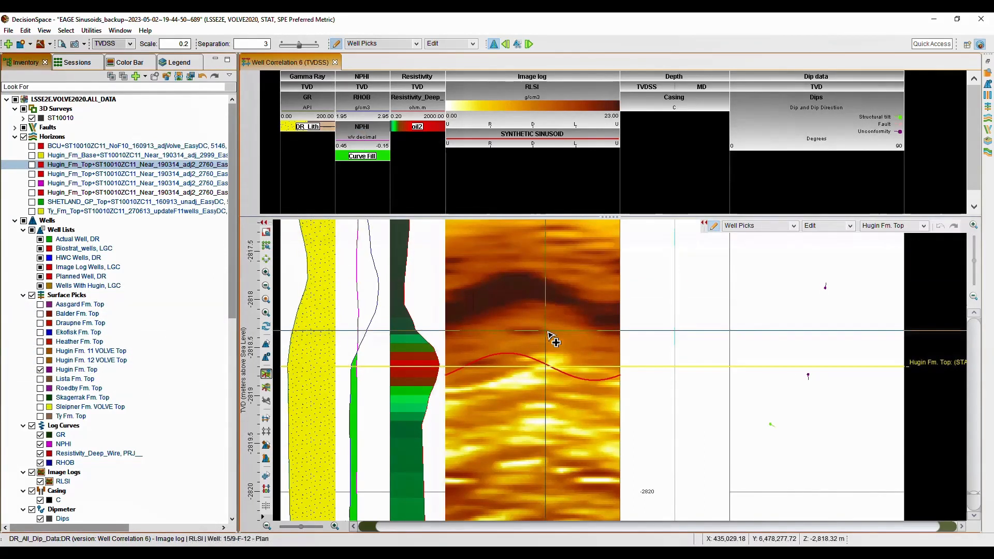
left_click_drag(539, 367, 539, 318)
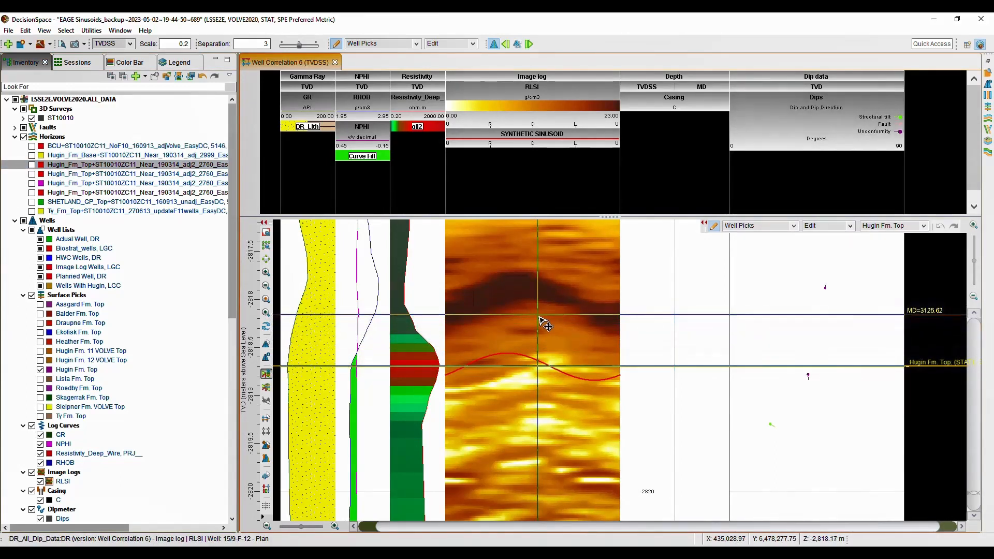
left_click_drag(538, 318, 539, 315)
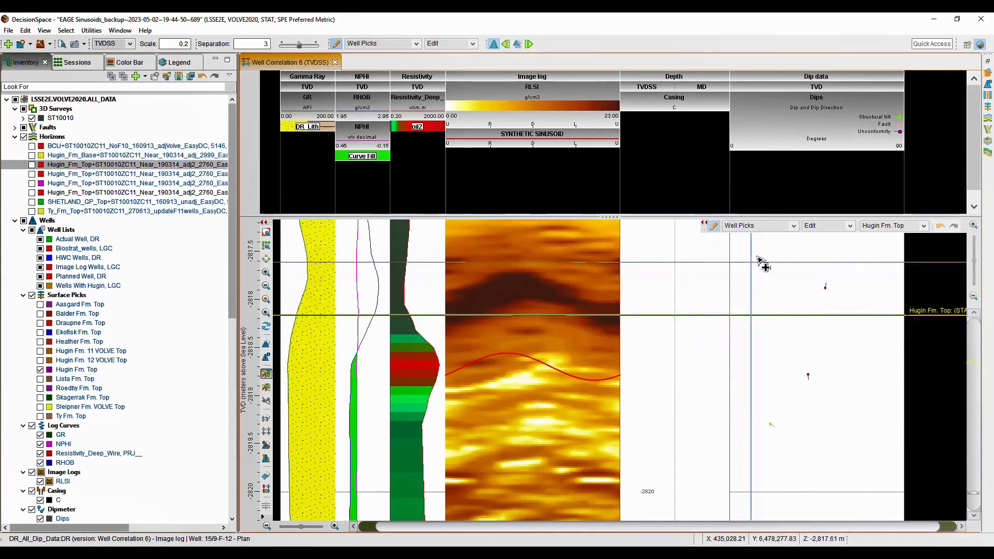
left_click(711, 227)
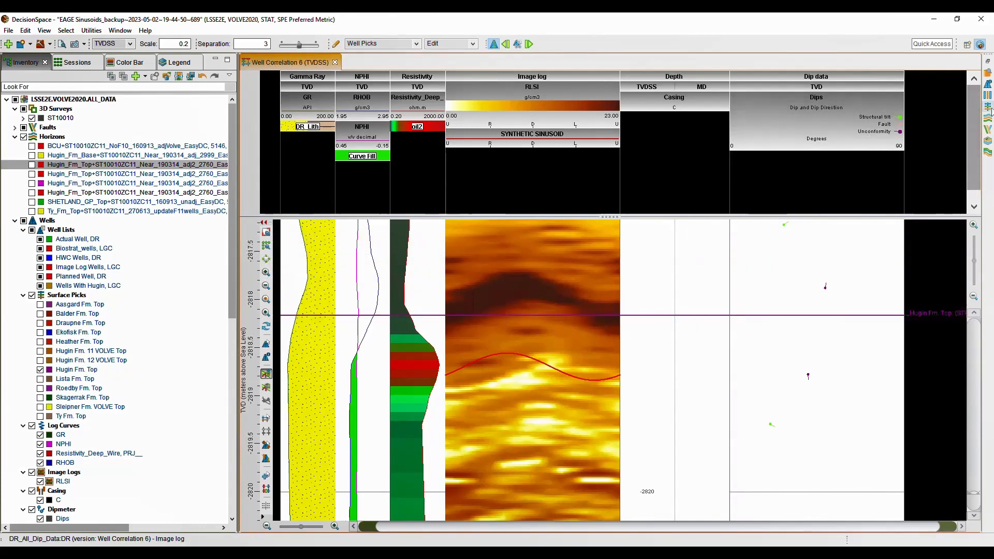
Select the Hugin Fm. Top pick in well 15/9-F-12 - Plan and set its dip angle to 3.08.
left_click(987, 107)
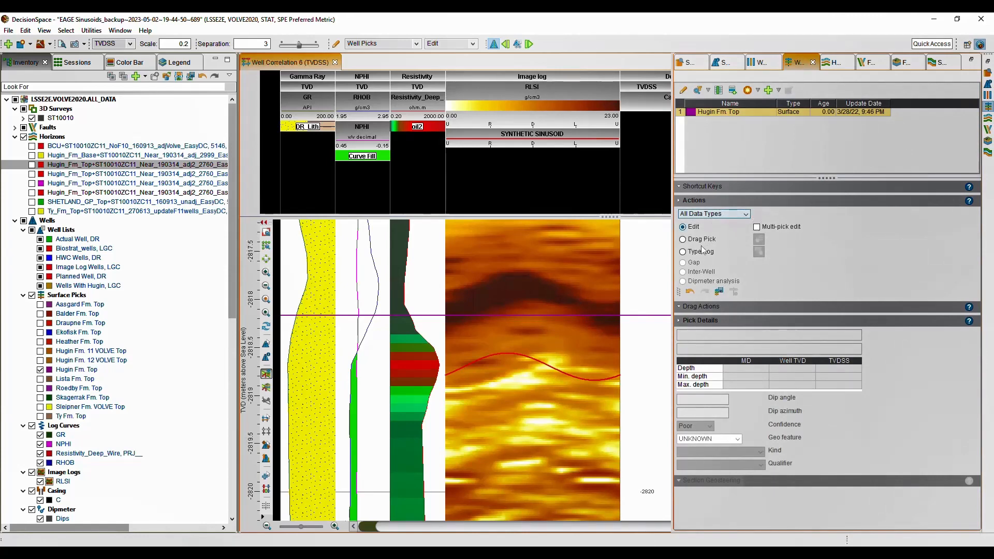
left_click(719, 292)
left_click(567, 330)
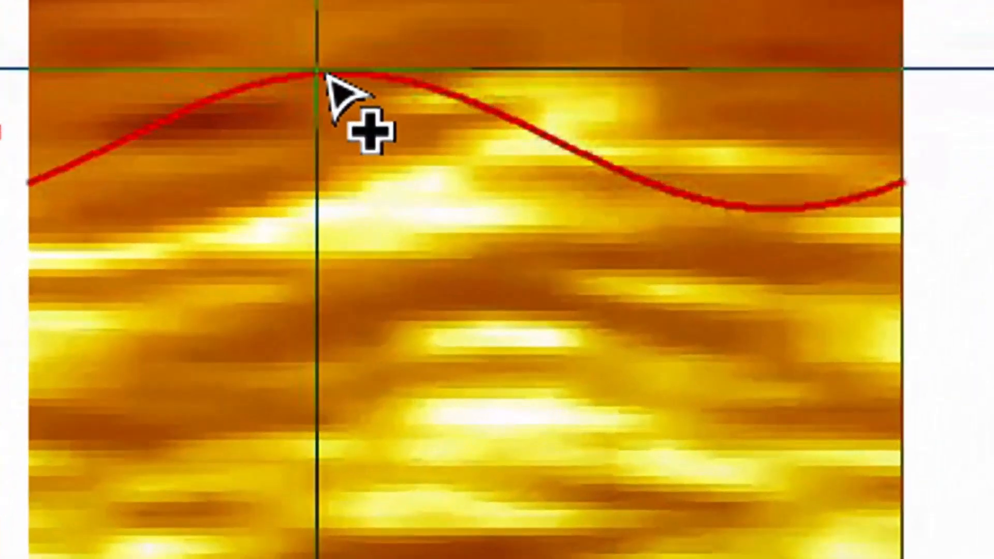
mouse_move(400, 196)
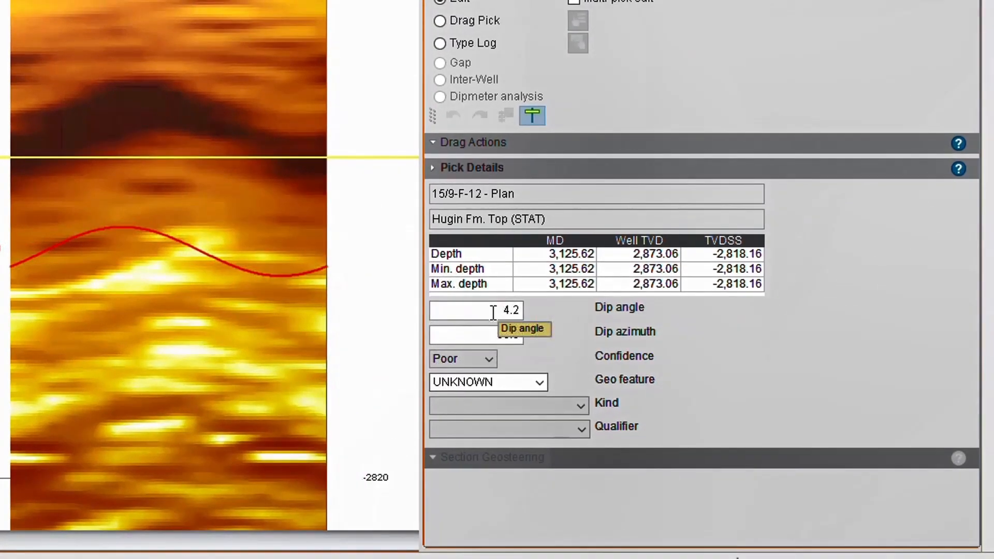
double_click(515, 310)
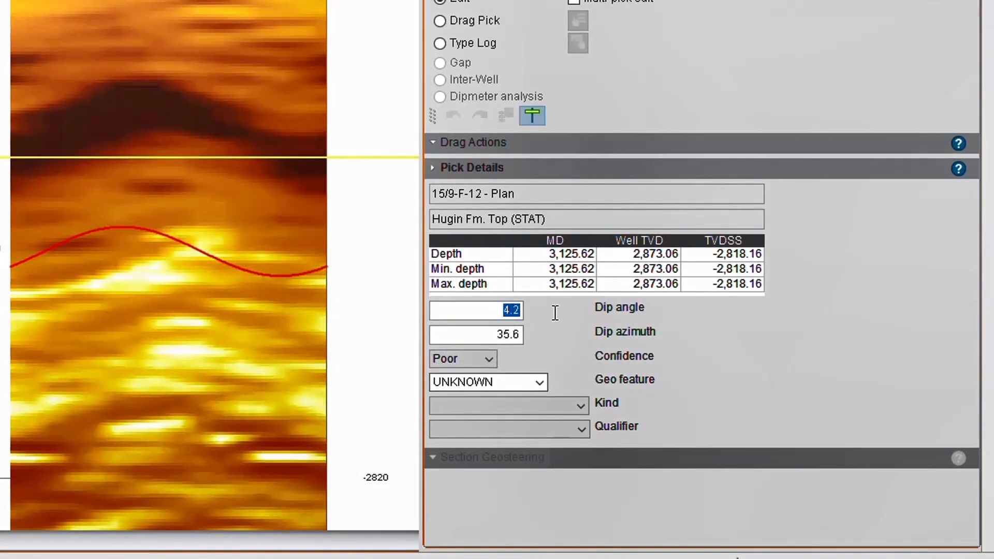
type("3.08")
key("Tab")
Set the Hugin Fm. Top pick's dip azimuth to 44.28 and its confidence to Excellent, and leave pick editing.
left_click(502, 334)
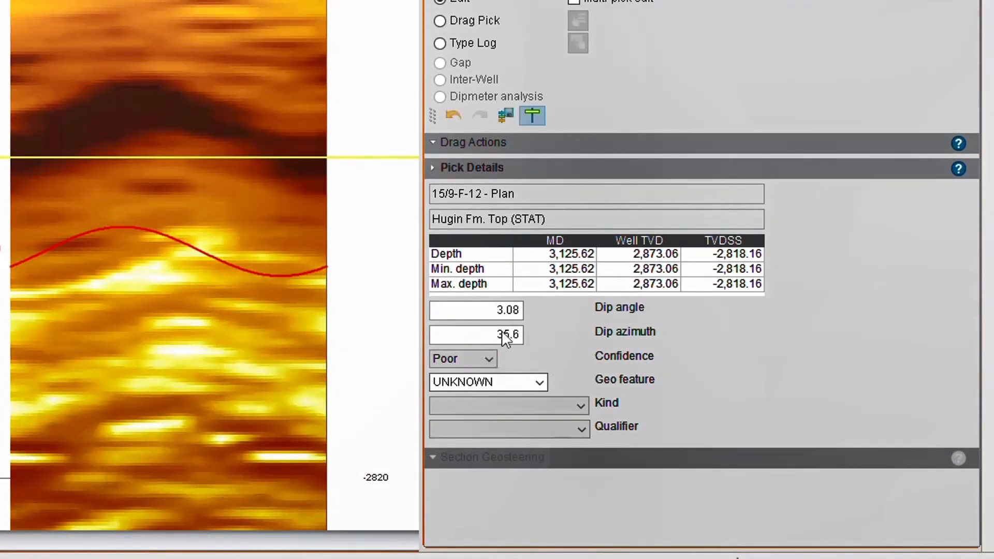
double_click(502, 333)
type("44.28")
left_click(489, 358)
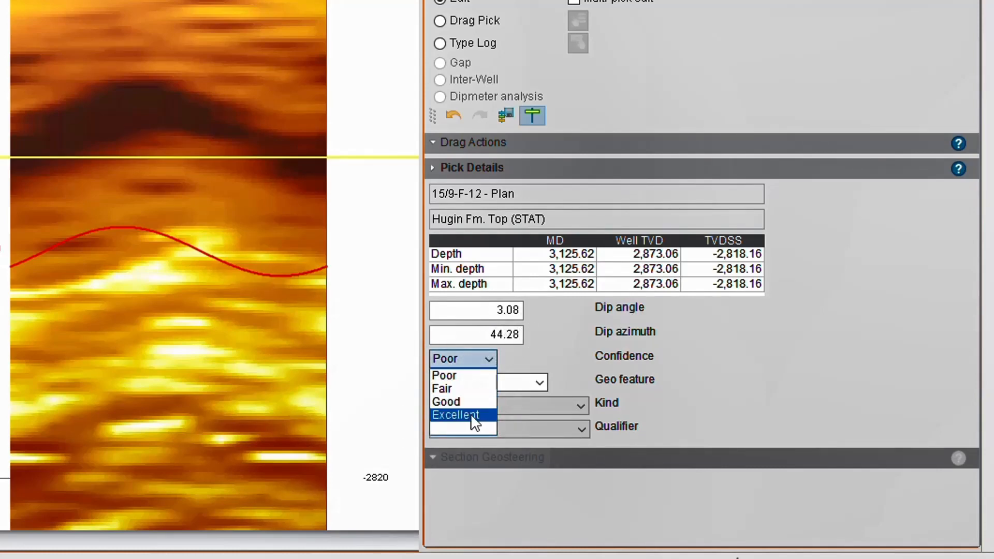
left_click(470, 414)
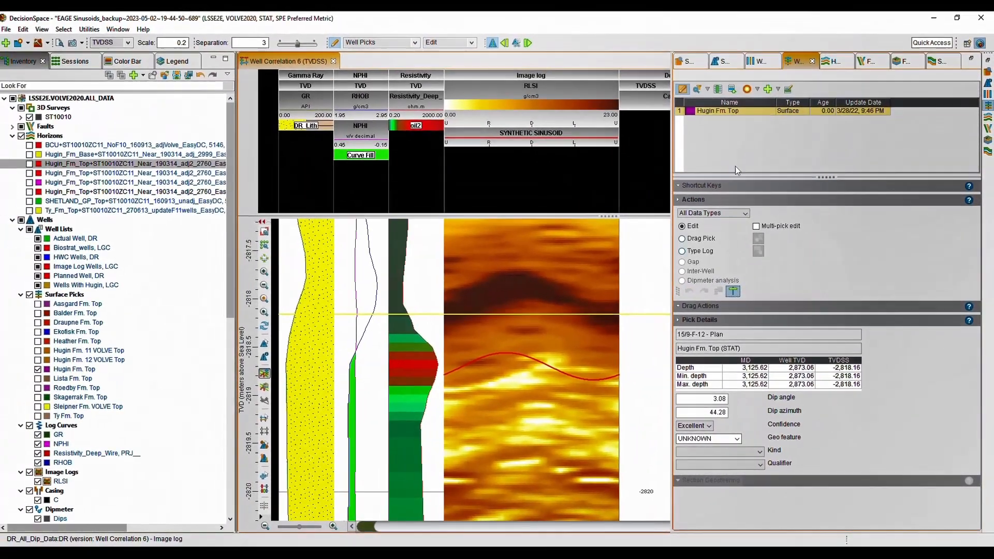
left_click(661, 59)
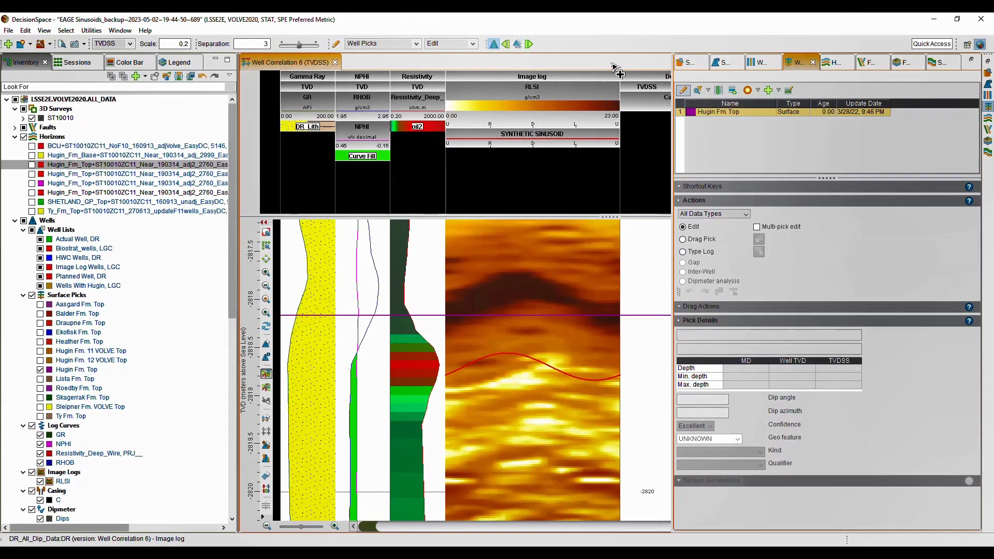
Hide the Hugin Fm. Top surface pick and create synthetic sinusoids again from the DR_Final-Legacy framework.
left_click(903, 62)
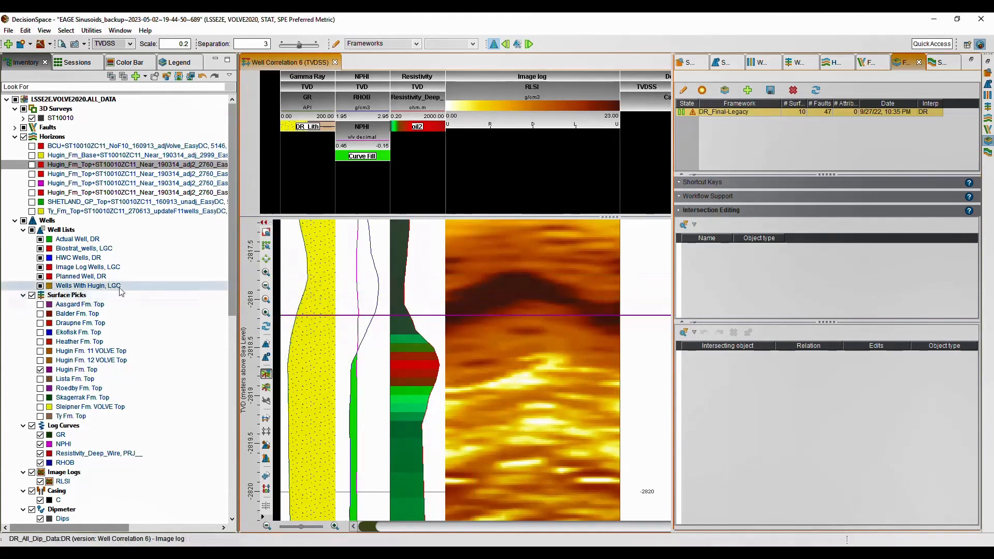
left_click(42, 372)
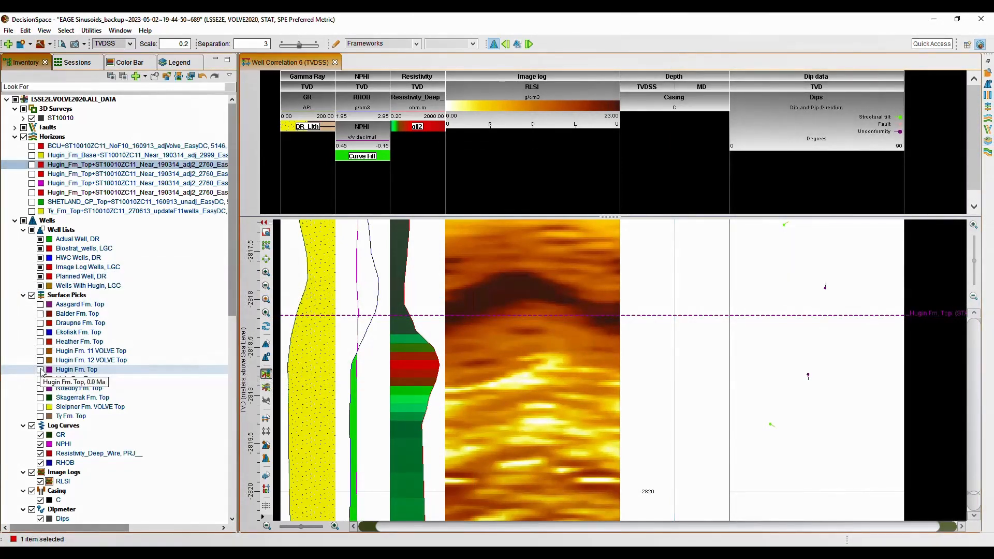
right_click(469, 197)
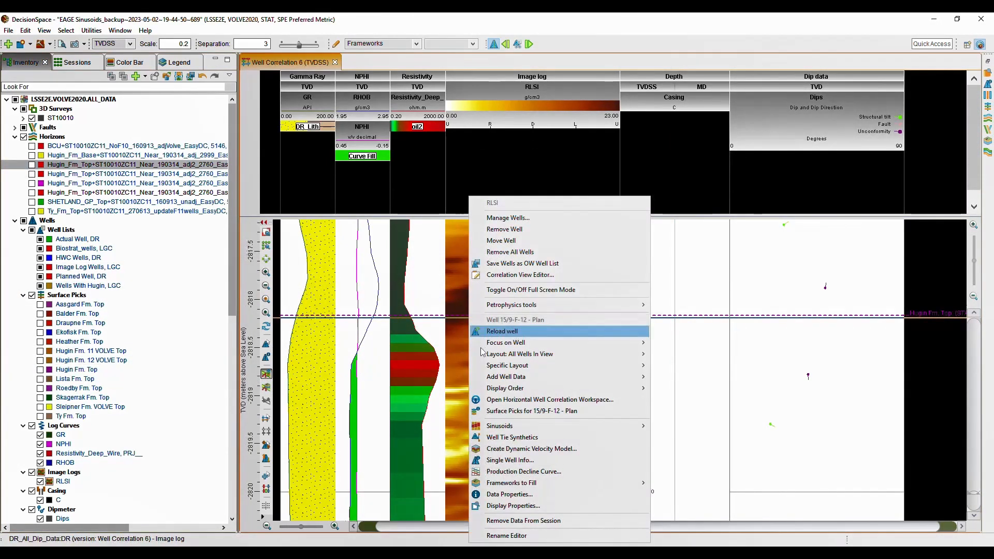
mouse_move(488, 426)
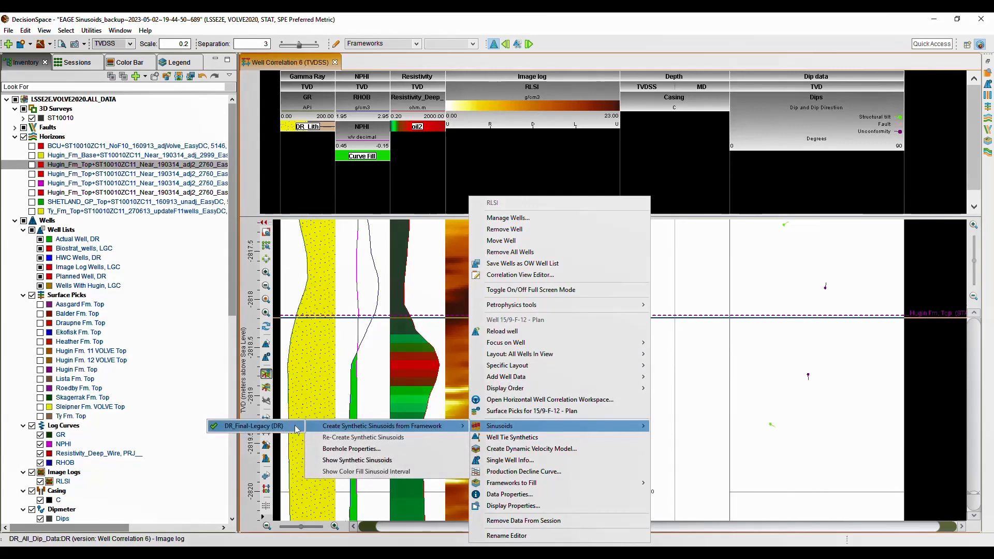
left_click(304, 424)
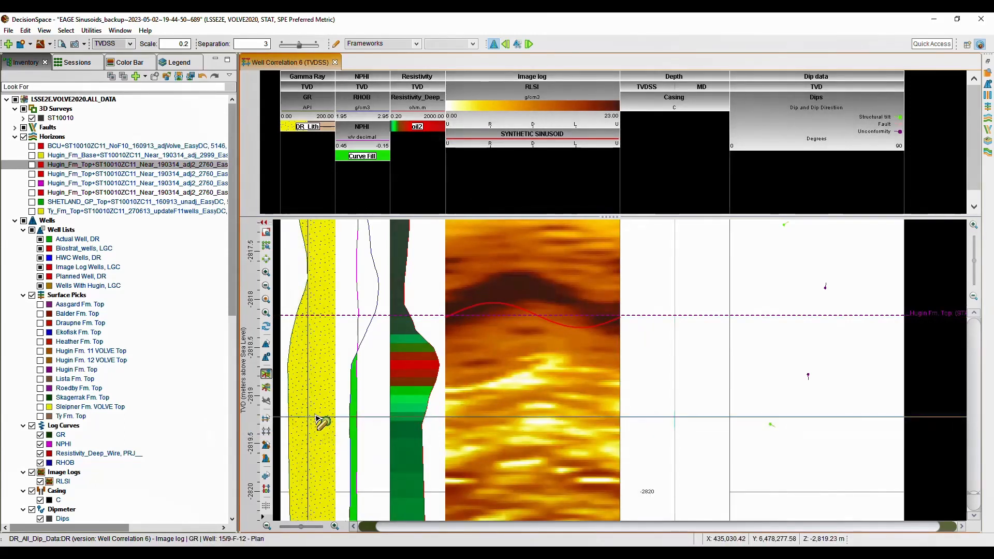